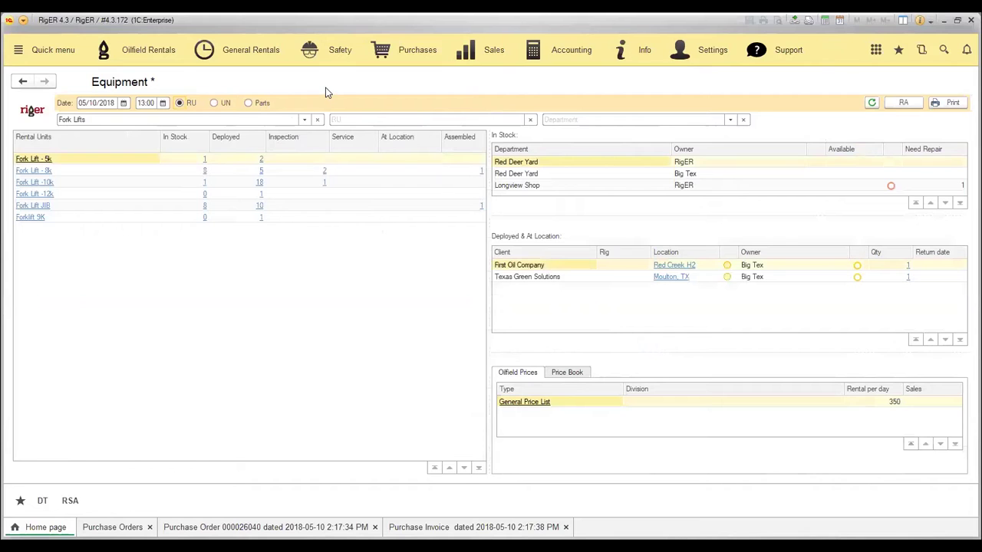
Clear the Fork Lifts group filter from the equipment list and show all rental units from the beginning
{"action": "left_click", "coordinate": [317, 120]}
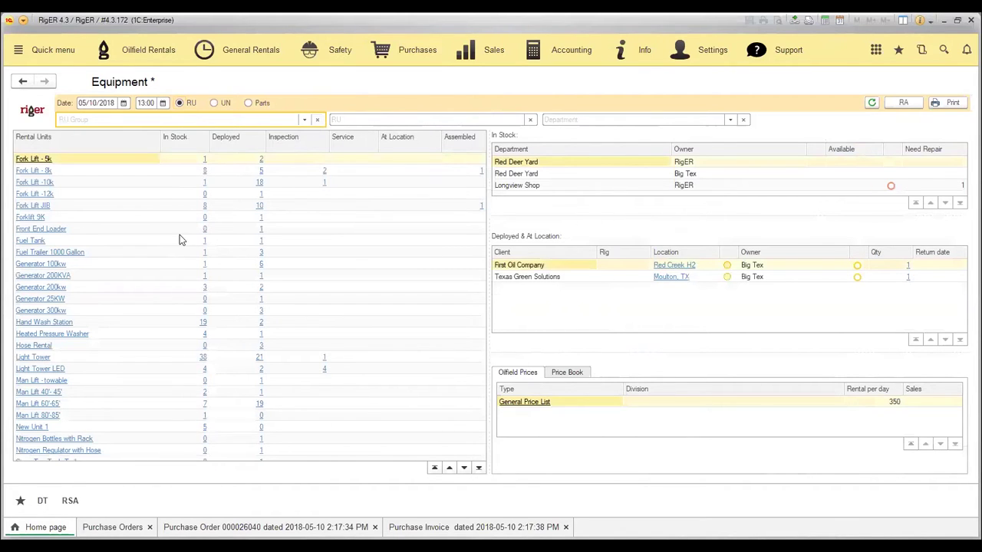
{"action": "scroll", "coordinate": [154, 247], "scroll_direction": "up", "scroll_amount": 4}
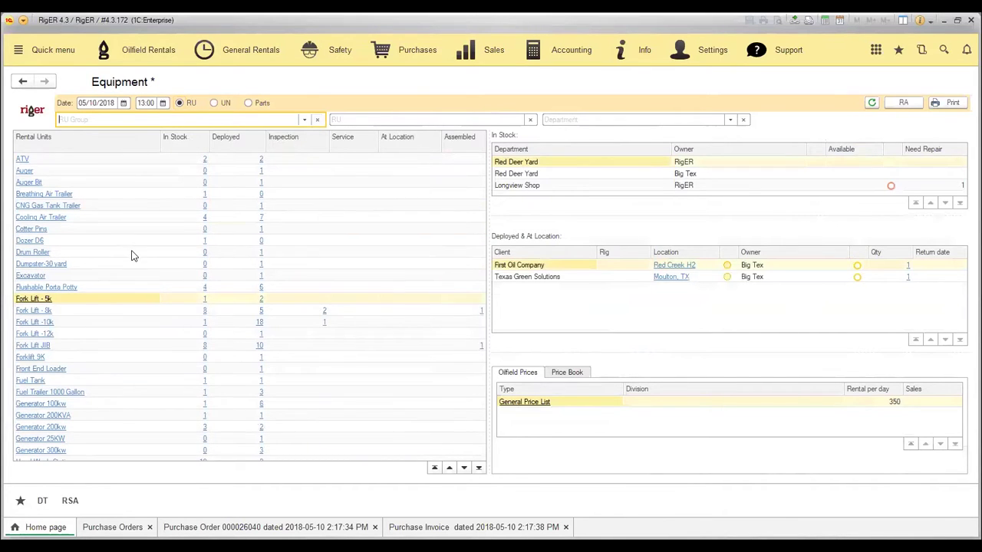
{"action": "scroll", "coordinate": [134, 257], "scroll_direction": "up", "scroll_amount": 3}
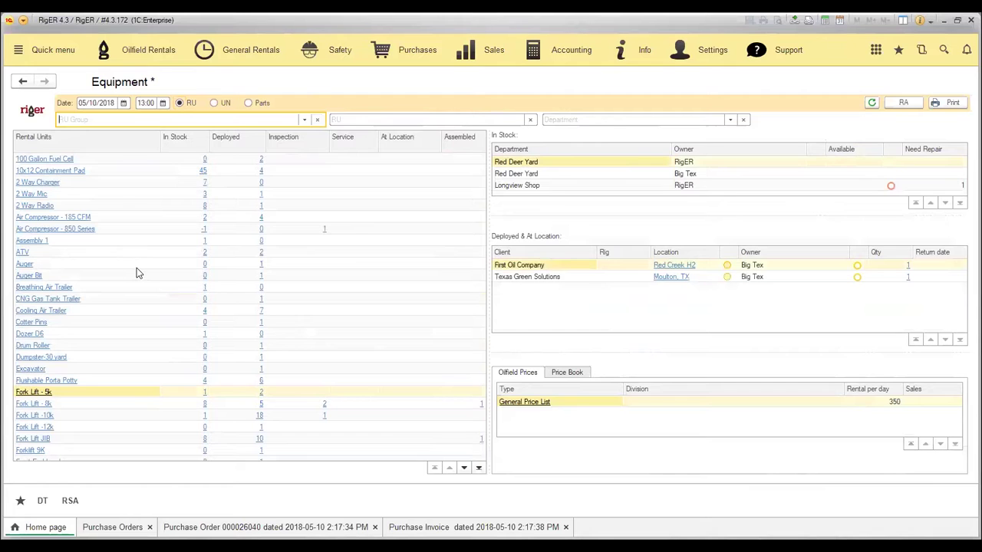
Open the oilfield rentals Items list and mark the 320 Excavator item for deletion
{"action": "left_click", "coordinate": [150, 50]}
{"action": "left_click", "coordinate": [40, 207]}
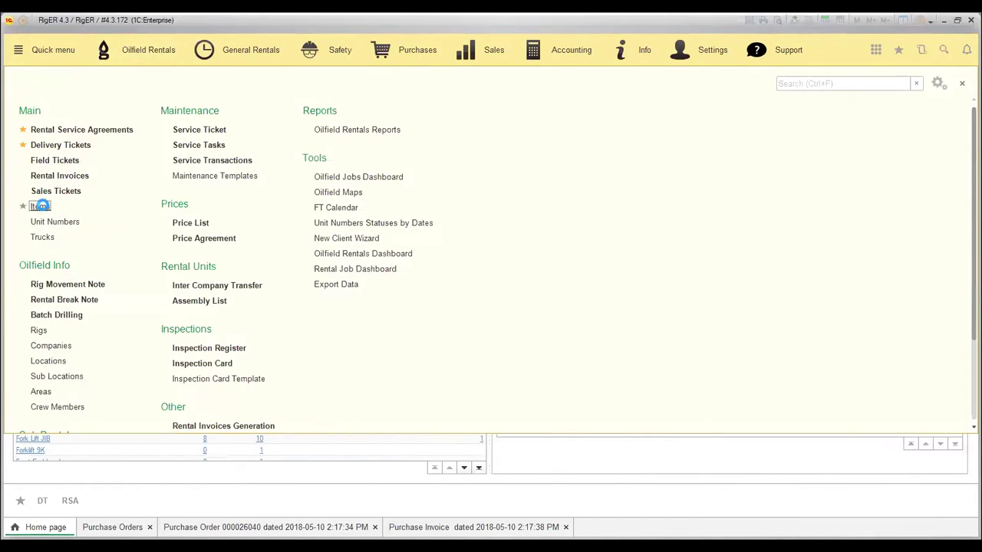
{"action": "left_click", "coordinate": [268, 269]}
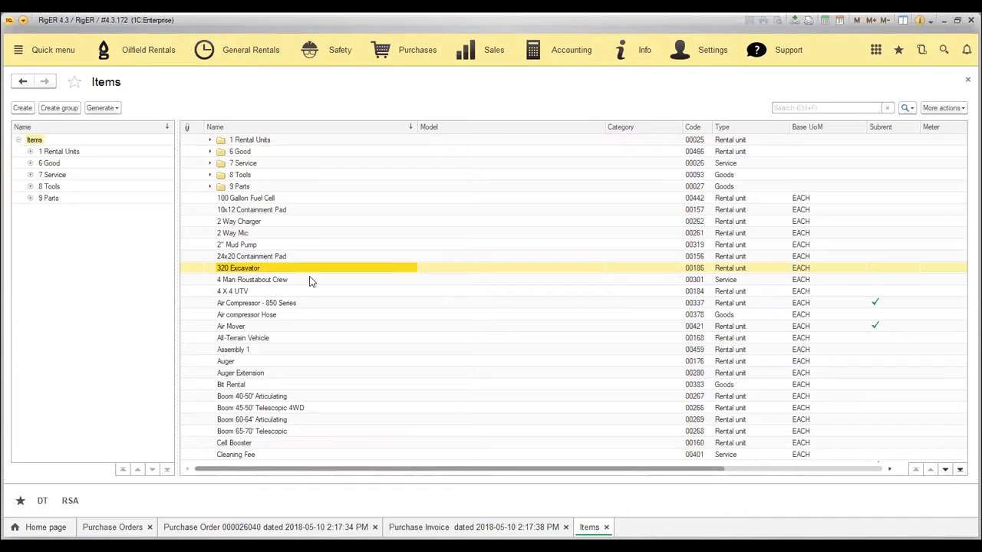
{"action": "right_click", "coordinate": [248, 273]}
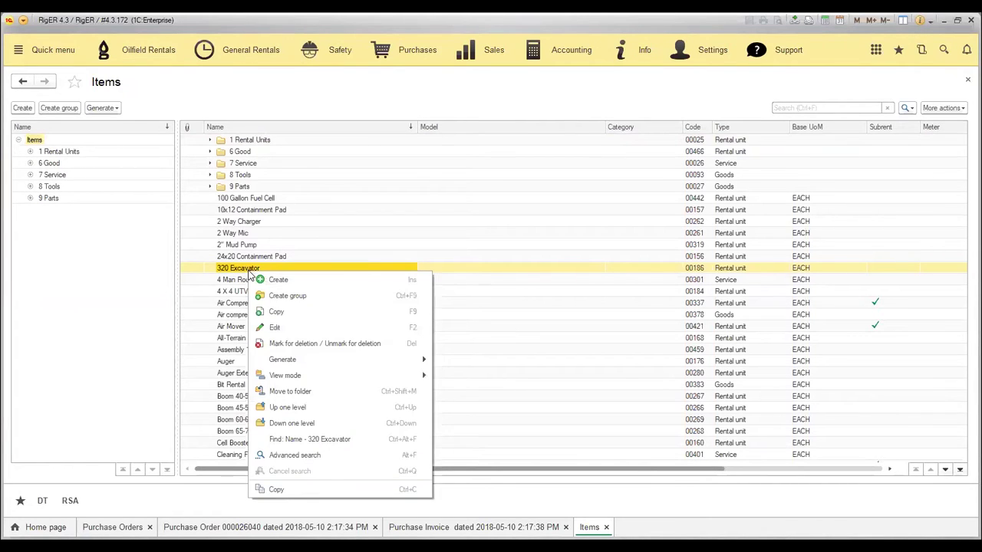
{"action": "left_click", "coordinate": [333, 350]}
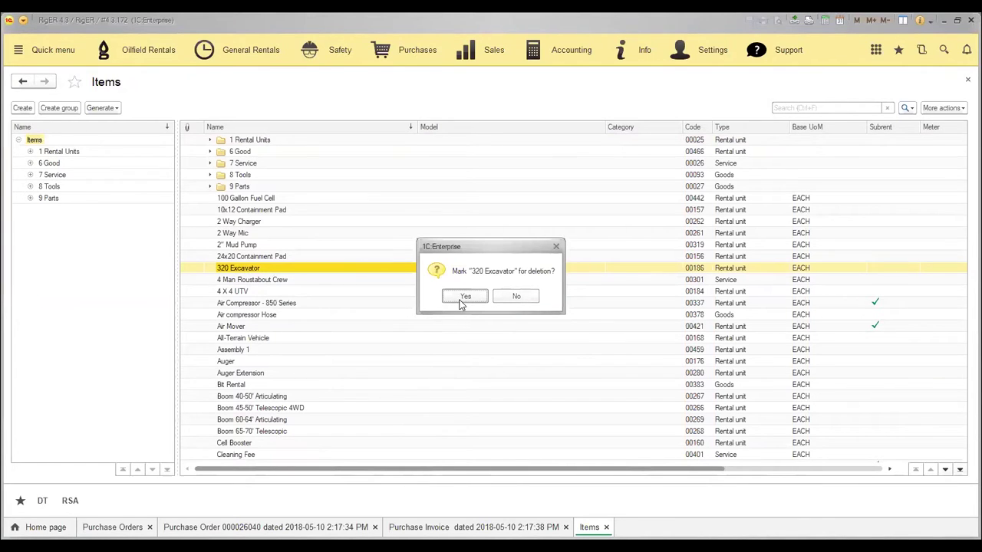
{"action": "left_click", "coordinate": [464, 304]}
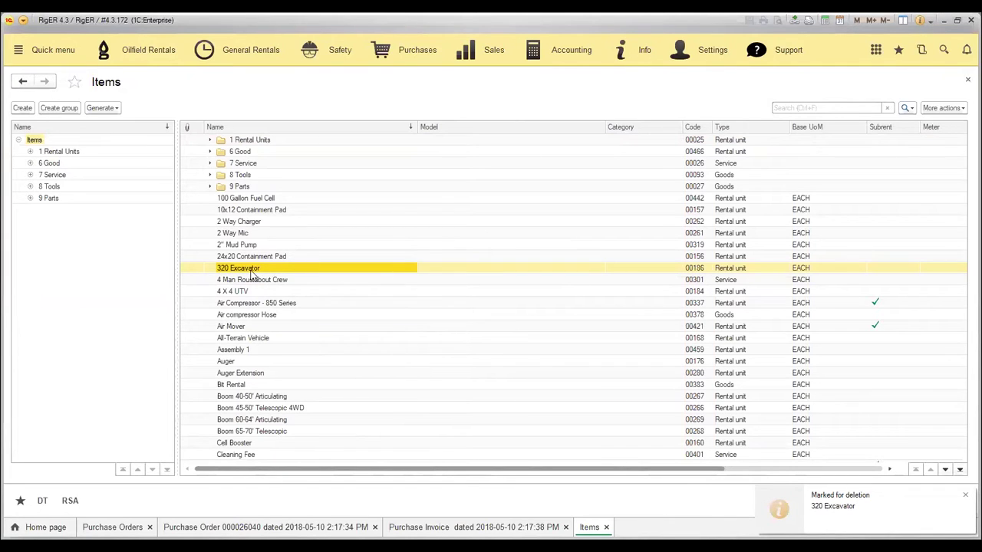
Open the Rental Service Agreements list and mark the 04/02/2018 agreement for 5 Star Service at Helena SWD for deletion
{"action": "left_click", "coordinate": [151, 54]}
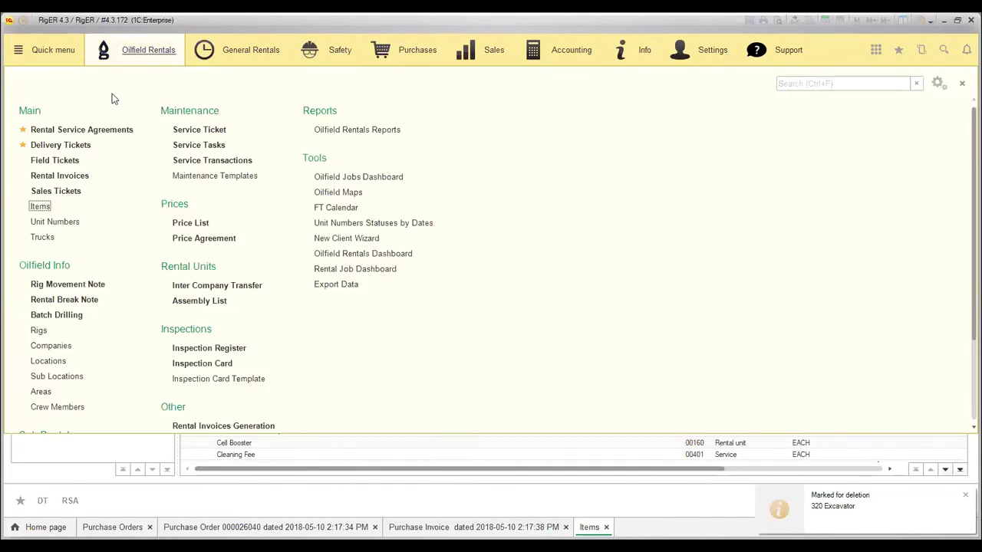
{"action": "left_click", "coordinate": [88, 129]}
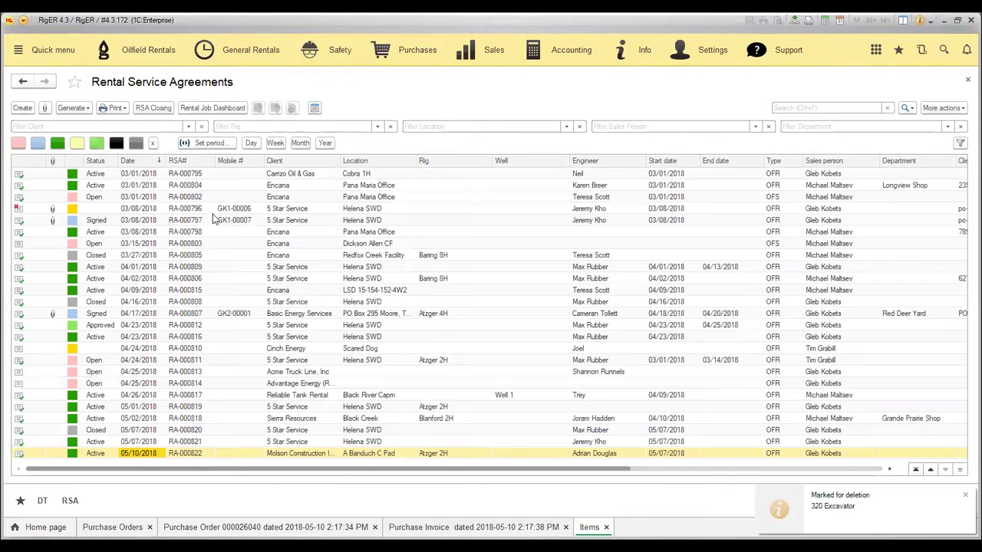
{"action": "left_click", "coordinate": [365, 281]}
{"action": "right_click", "coordinate": [366, 282]}
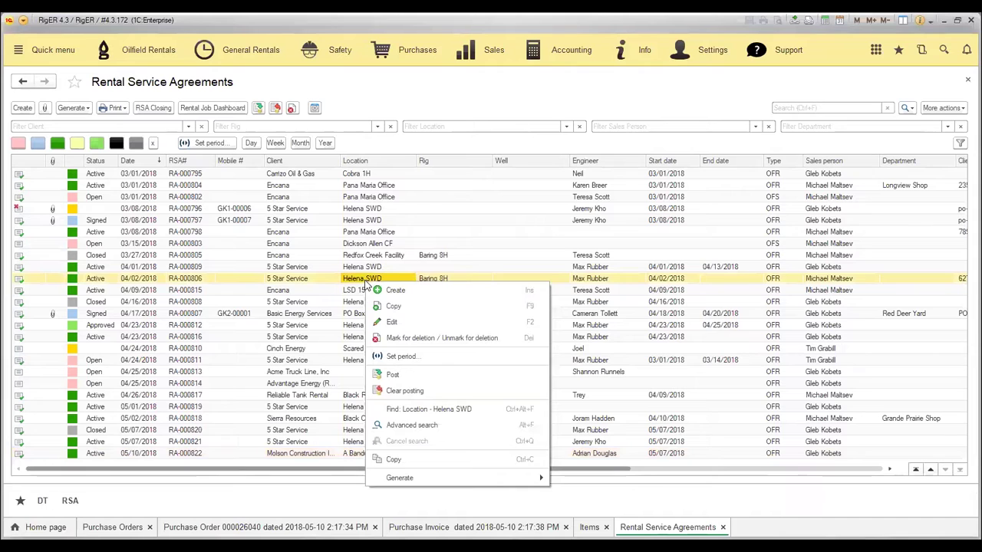
{"action": "left_click", "coordinate": [440, 341]}
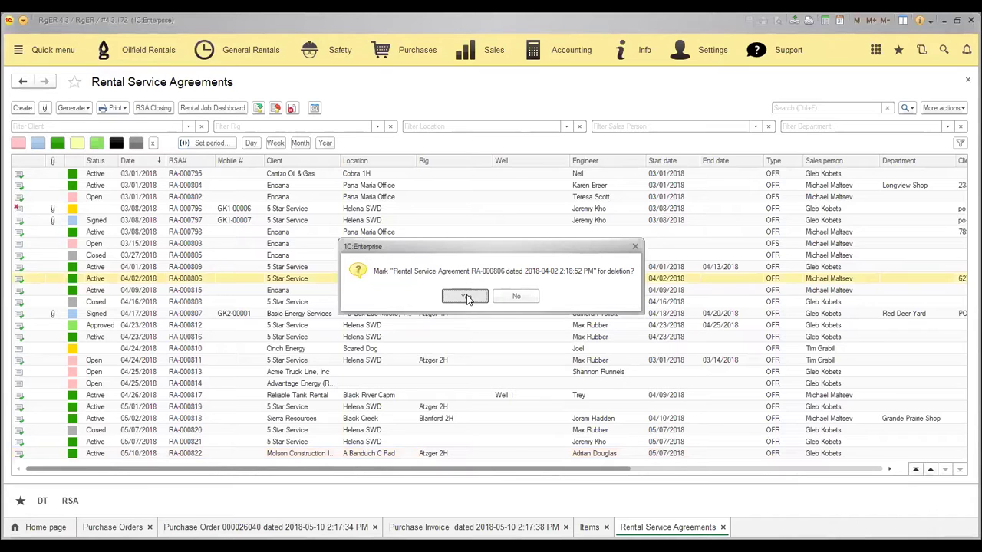
{"action": "left_click", "coordinate": [465, 296]}
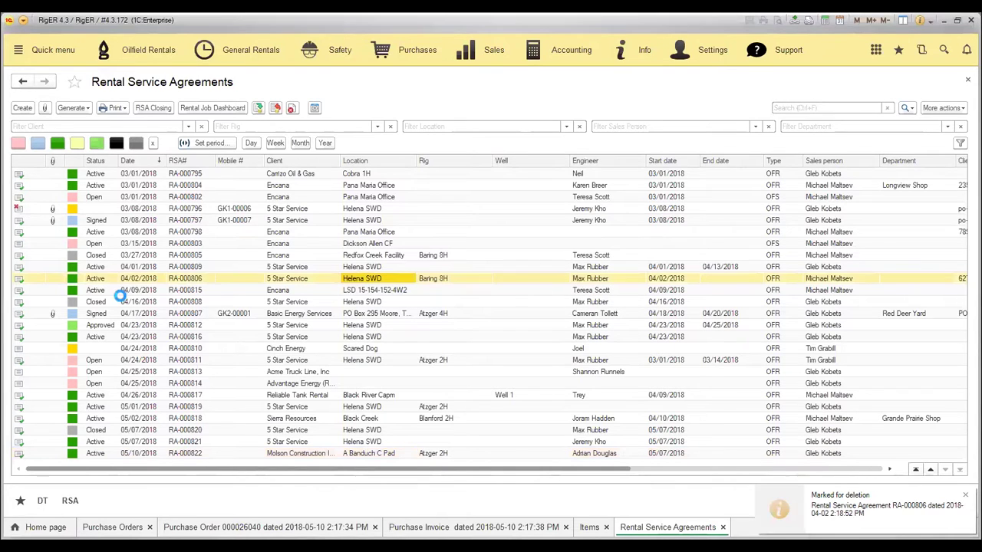
{"action": "left_click", "coordinate": [90, 280]}
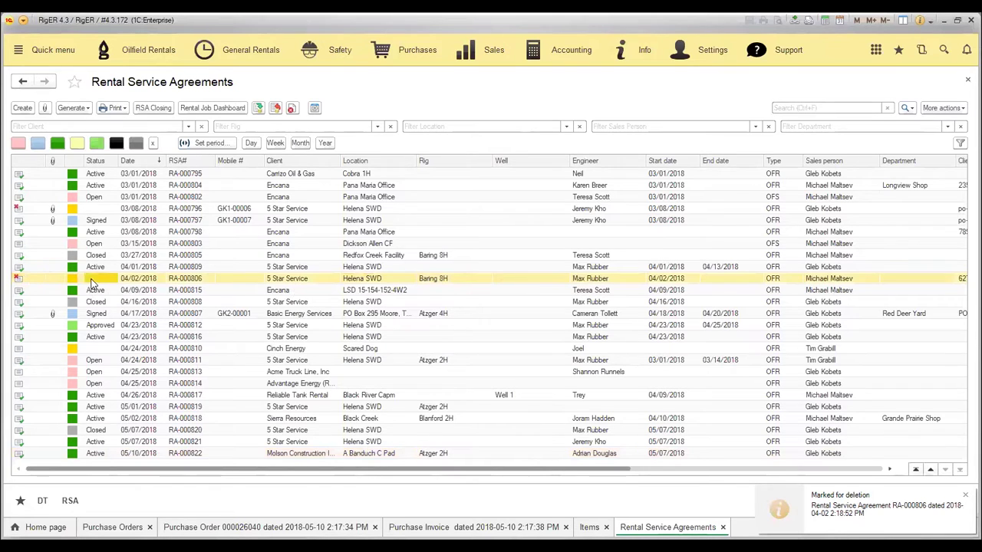
{"action": "left_click", "coordinate": [23, 282]}
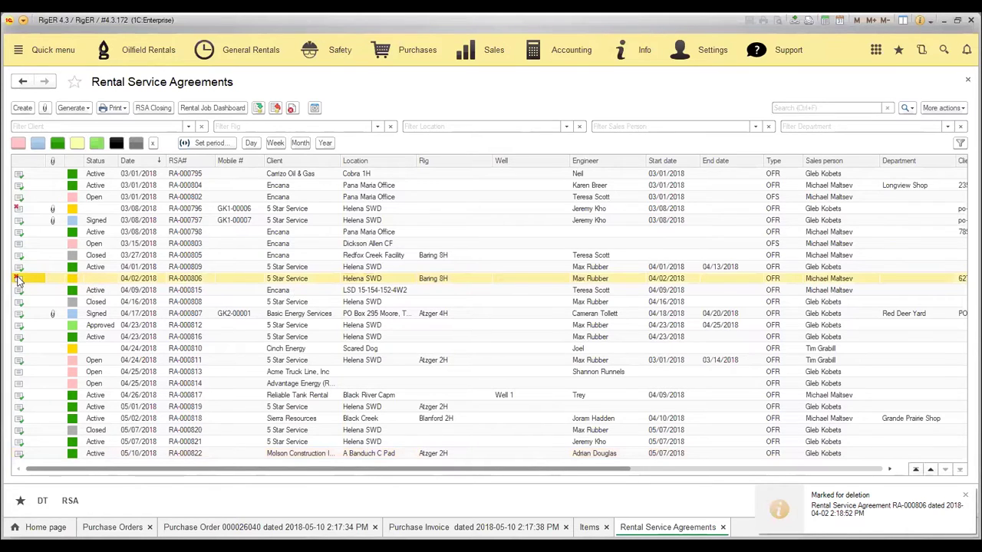
{"action": "left_click", "coordinate": [304, 281]}
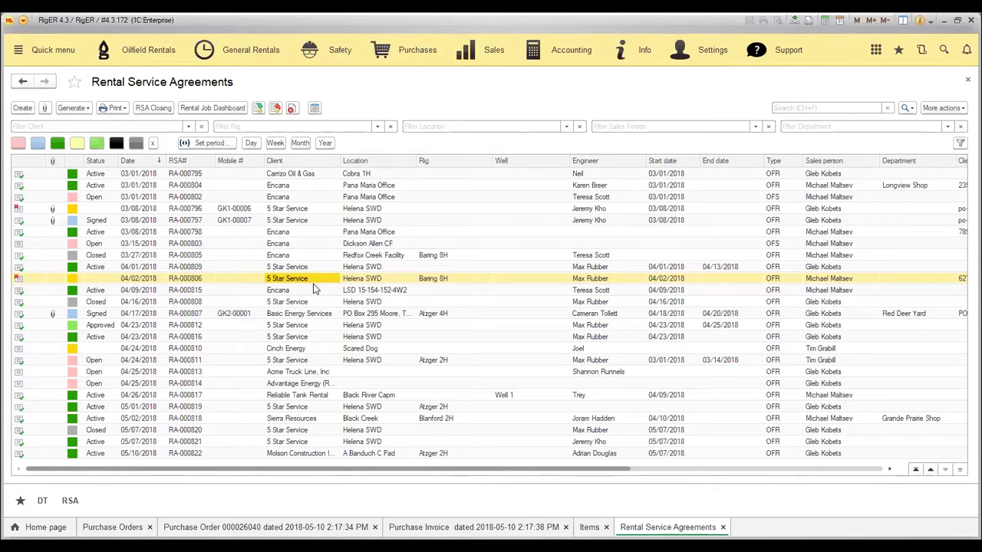
{"action": "left_click", "coordinate": [311, 278]}
Mark the 04/09/2018 Encana rental service agreement for deletion
{"action": "left_click", "coordinate": [294, 289]}
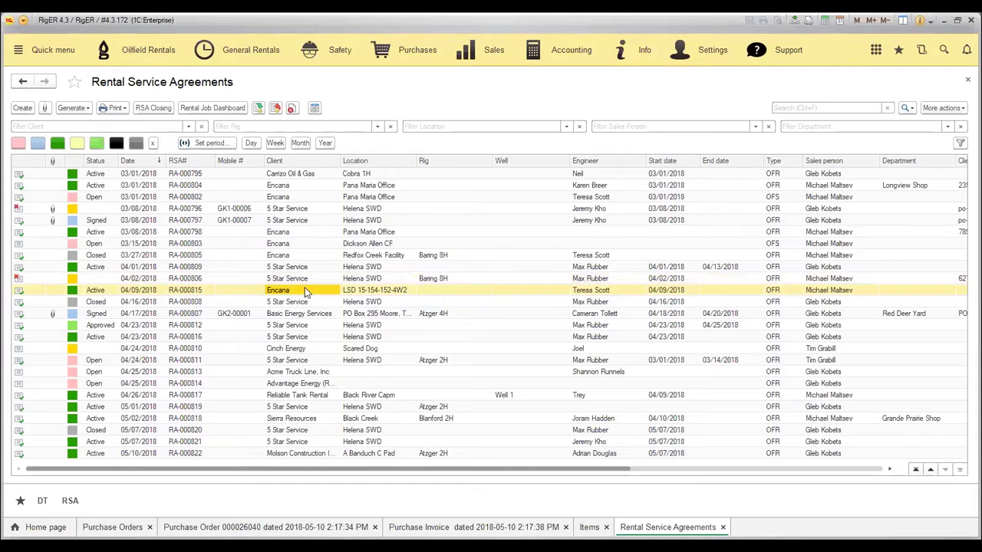
{"action": "left_click", "coordinate": [295, 112]}
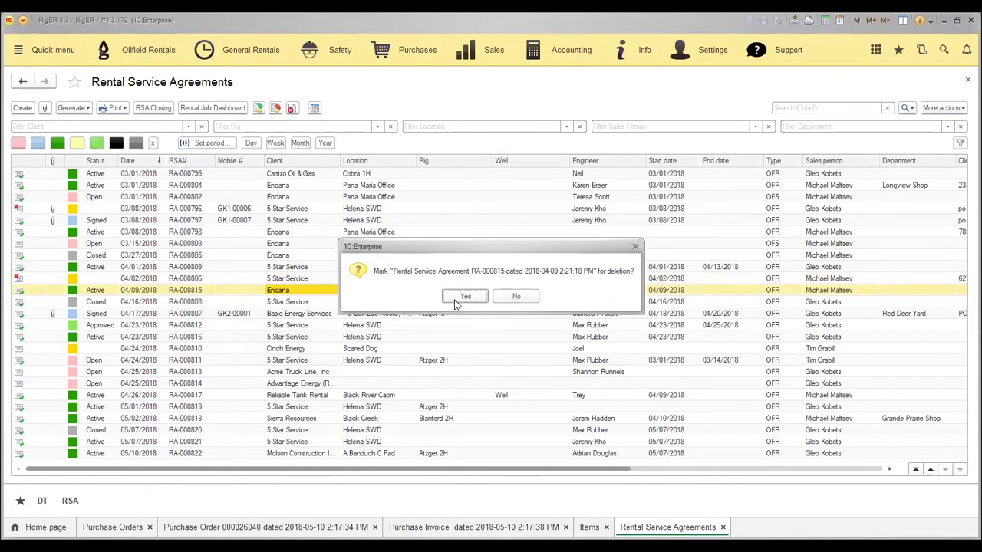
{"action": "key", "text": "Return"}
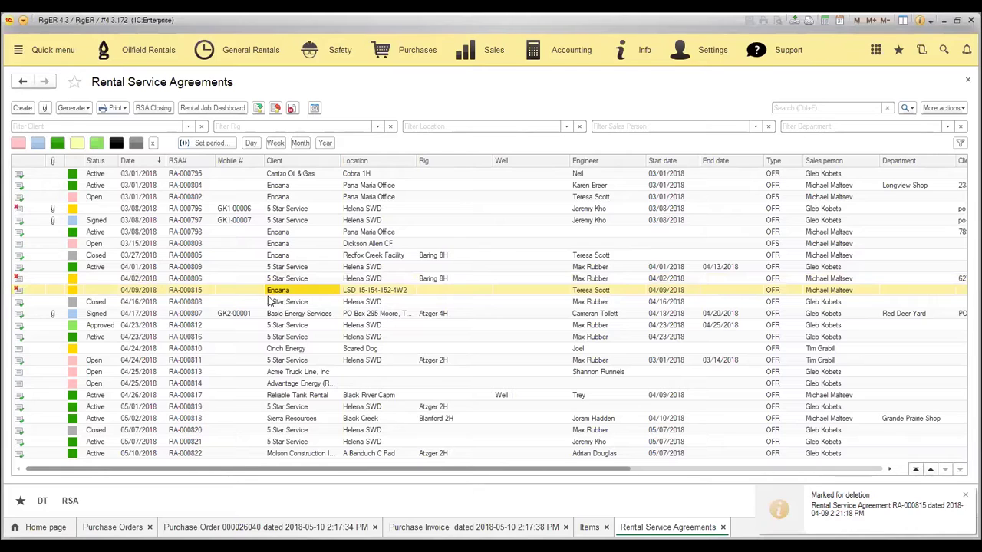
{"action": "left_click", "coordinate": [347, 292]}
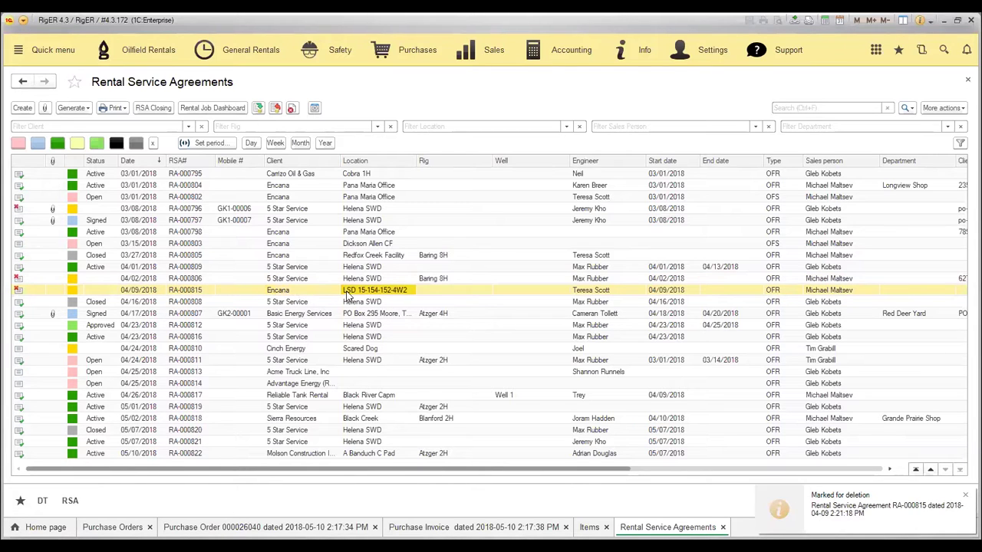
{"action": "left_click", "coordinate": [308, 290]}
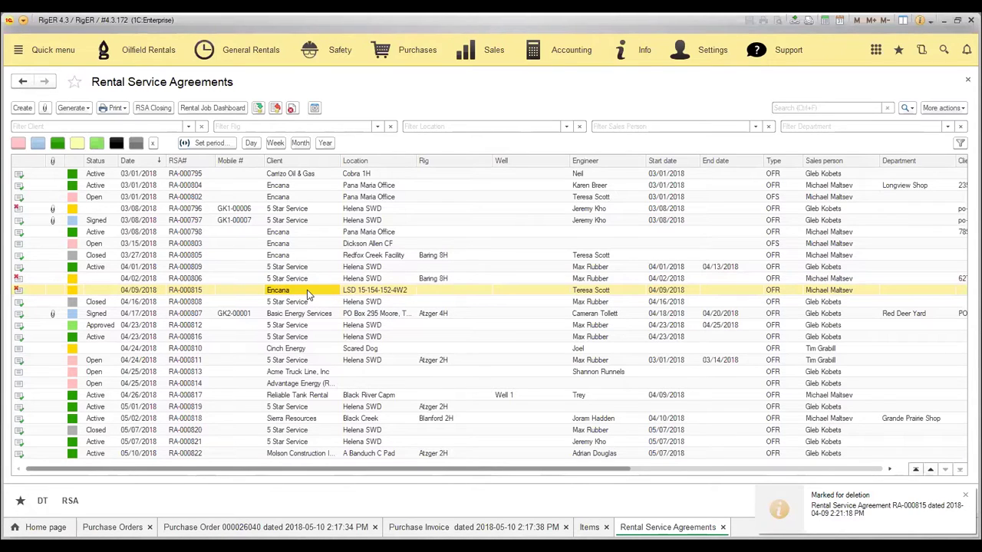
Open the Delete Marked Objects tool in Selective deletion mode and list the objects marked for deletion
{"action": "left_click", "coordinate": [716, 52]}
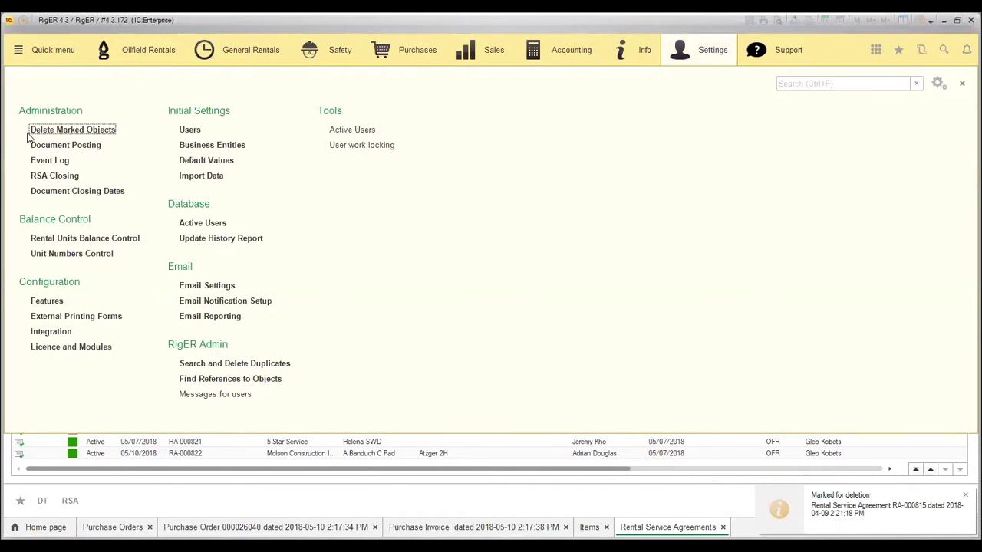
{"action": "left_click", "coordinate": [91, 130]}
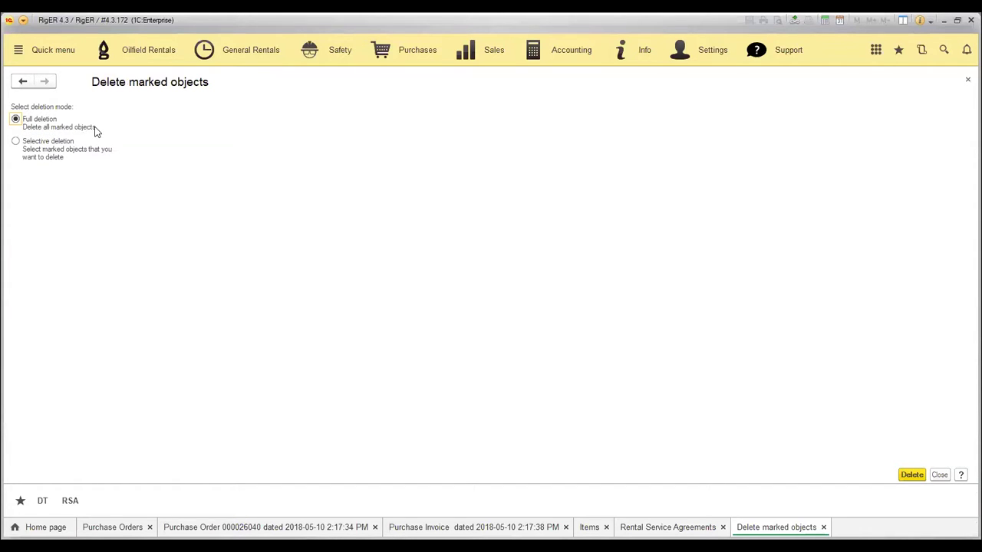
{"action": "left_click", "coordinate": [17, 145]}
{"action": "left_click", "coordinate": [911, 474]}
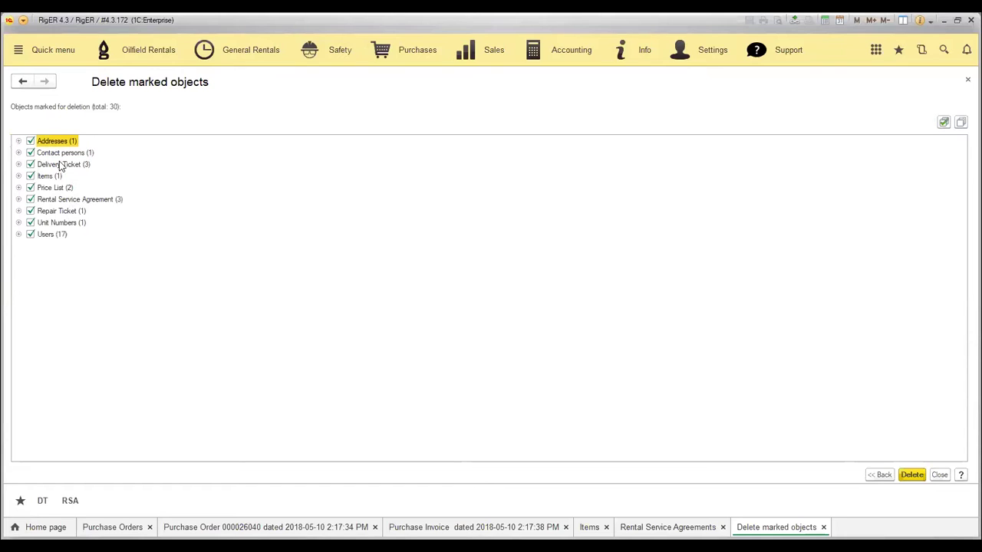
Deselect all marked objects, select only the return delivery ticket dated 2018-01-03, and try to delete it
{"action": "left_click", "coordinate": [19, 142]}
{"action": "left_click", "coordinate": [19, 142]}
{"action": "left_click", "coordinate": [18, 165]}
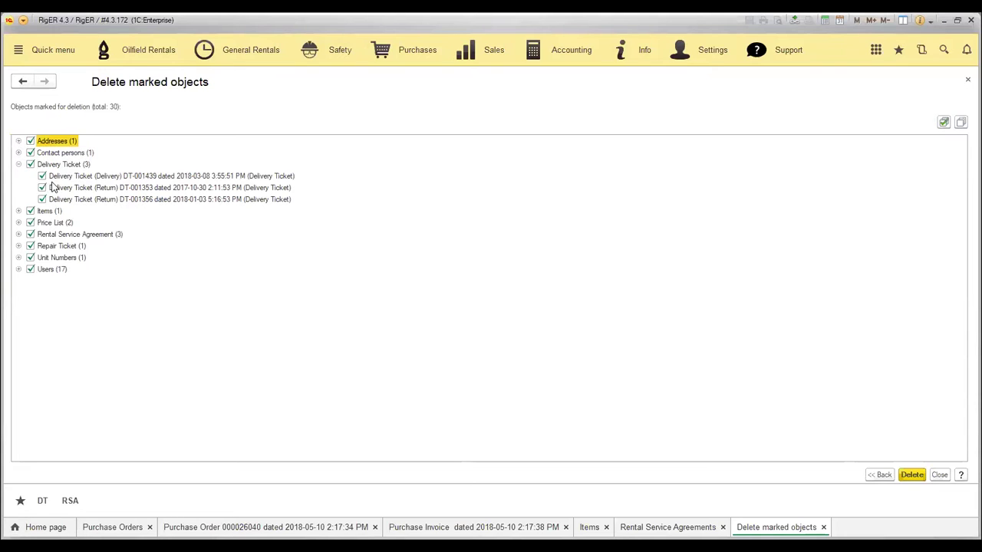
{"action": "left_click", "coordinate": [43, 176]}
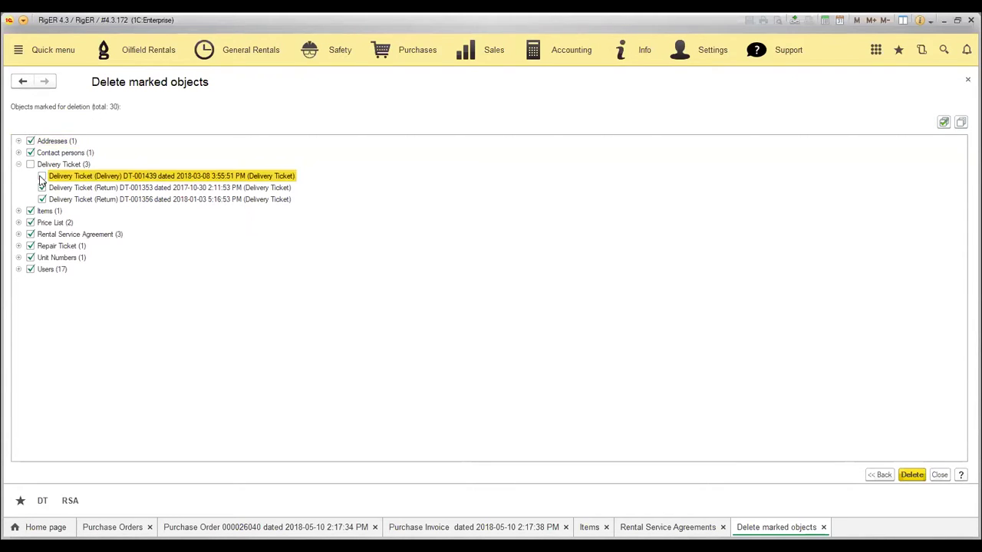
{"action": "left_click", "coordinate": [961, 124]}
{"action": "left_click", "coordinate": [41, 199]}
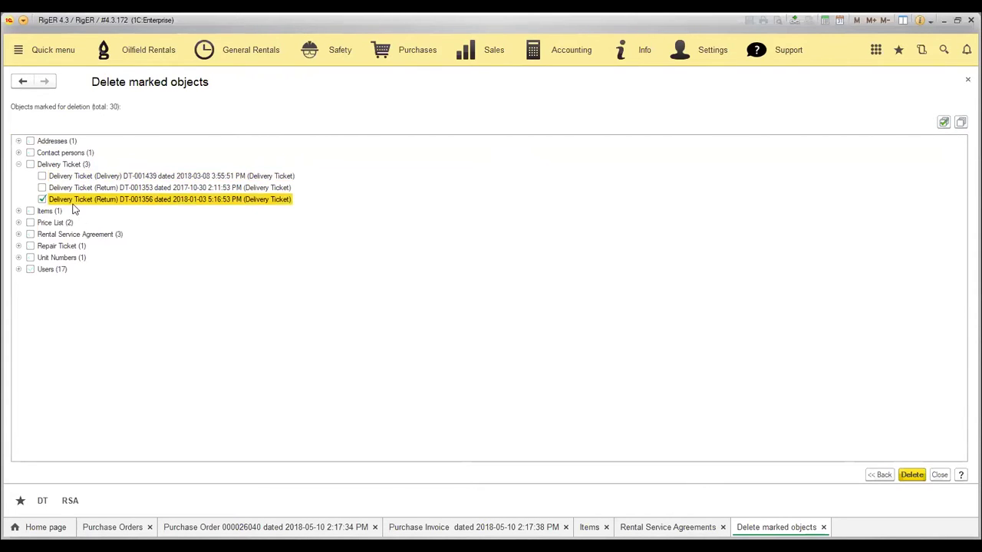
{"action": "left_click", "coordinate": [906, 478]}
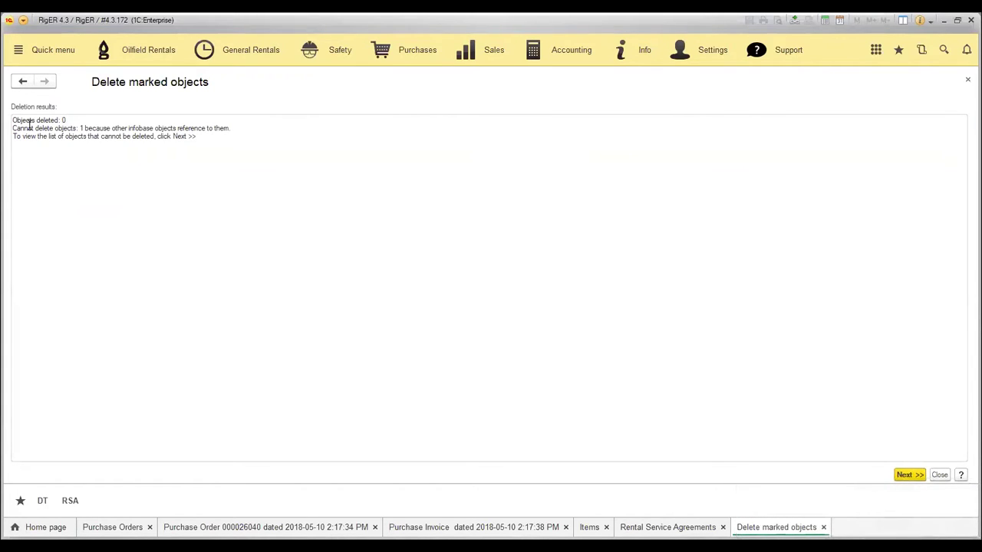
{"action": "left_click", "coordinate": [22, 82]}
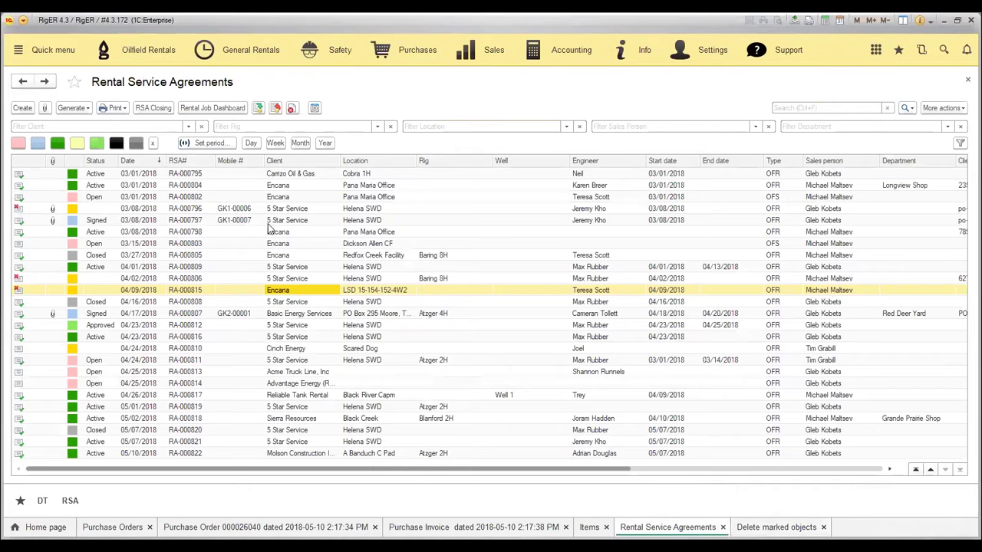
{"action": "left_click", "coordinate": [699, 55]}
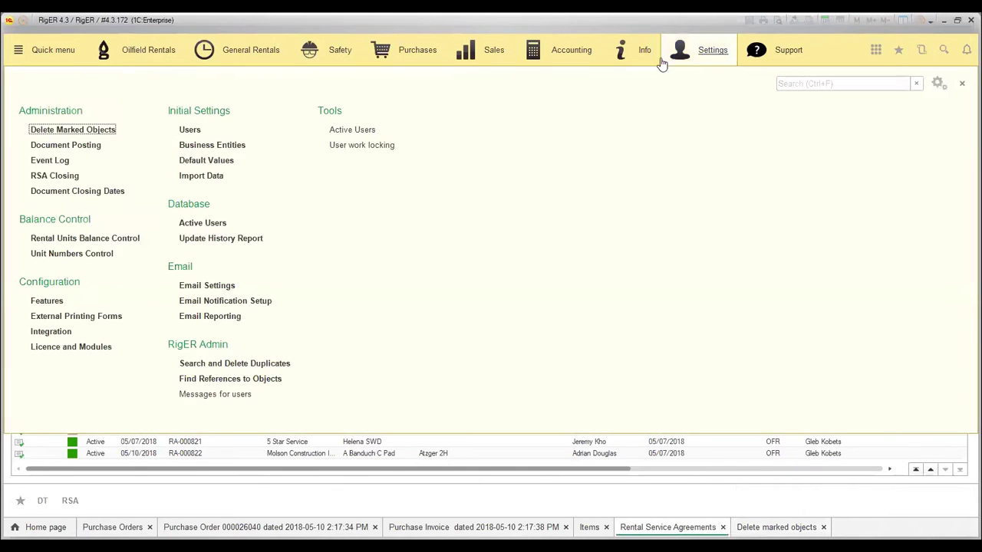
{"action": "left_click", "coordinate": [84, 130]}
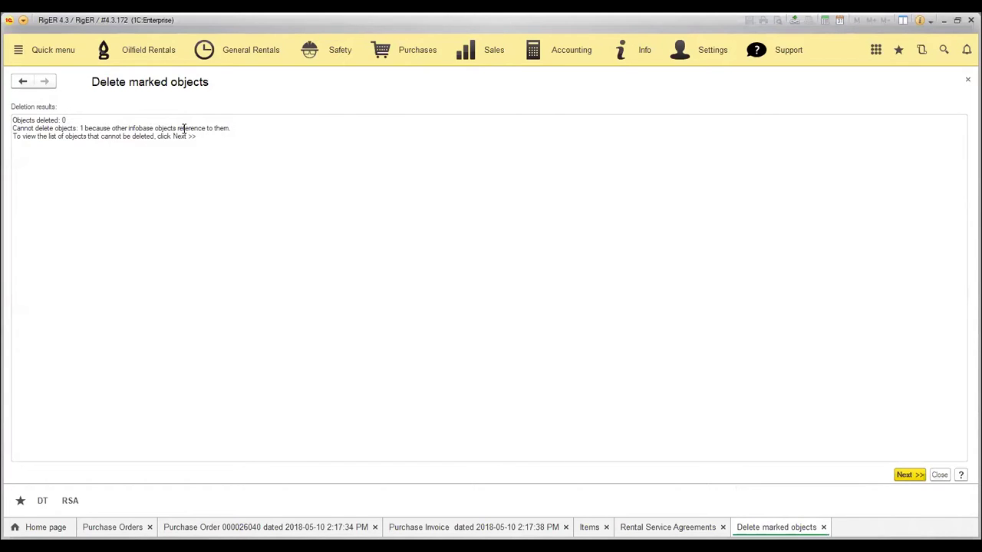
Examine the objects that were not deleted and what references the return delivery ticket, and close the deletion tool
{"action": "left_click", "coordinate": [905, 475]}
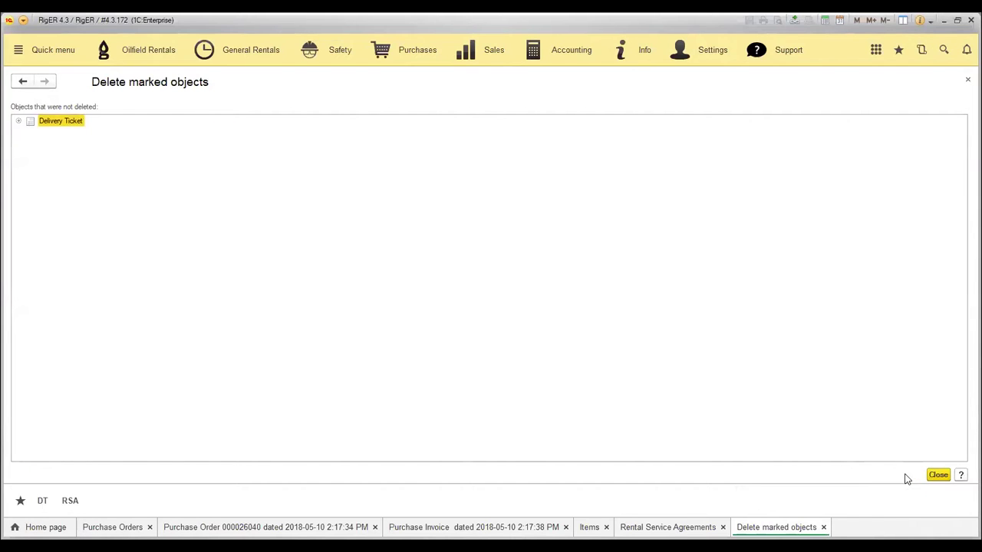
{"action": "left_click", "coordinate": [20, 121]}
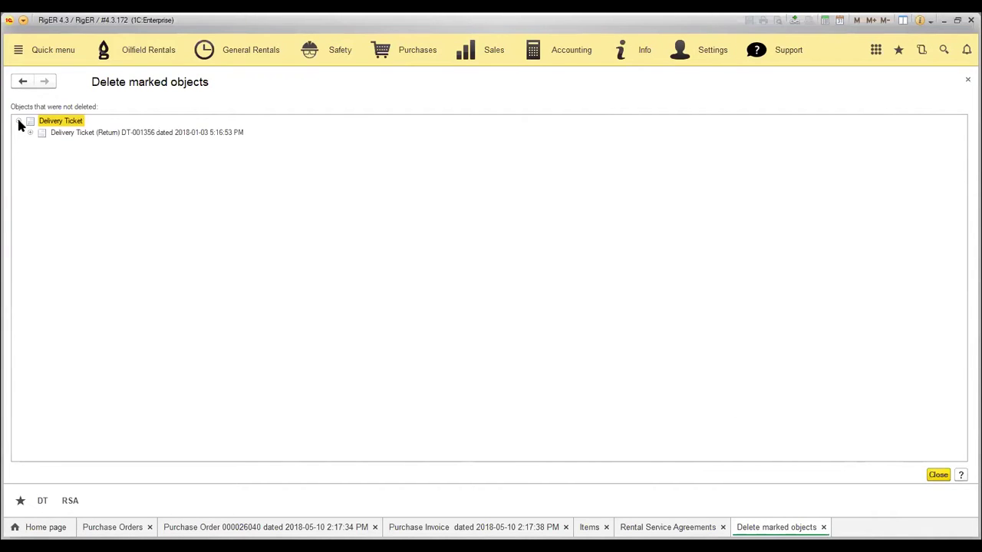
{"action": "left_click", "coordinate": [29, 133]}
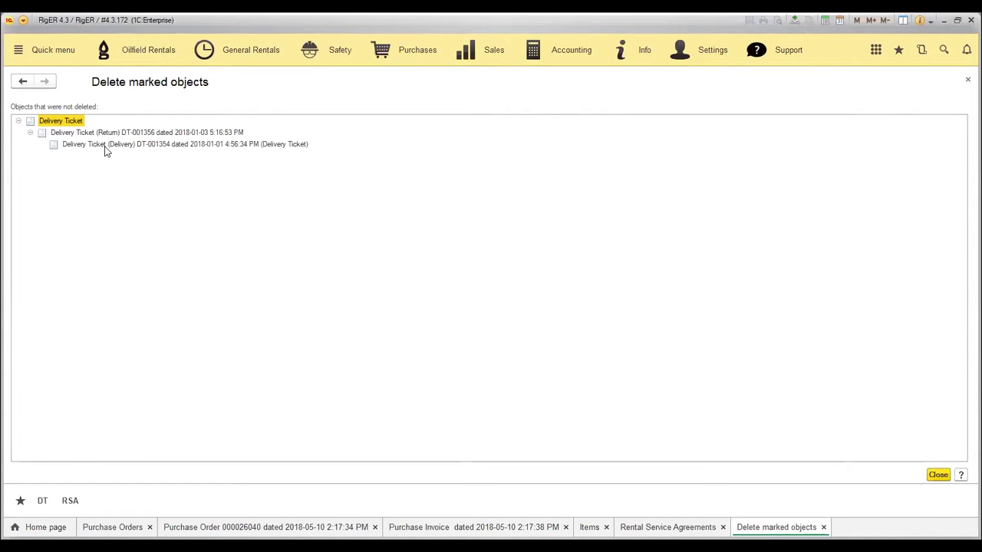
{"action": "left_click", "coordinate": [938, 476]}
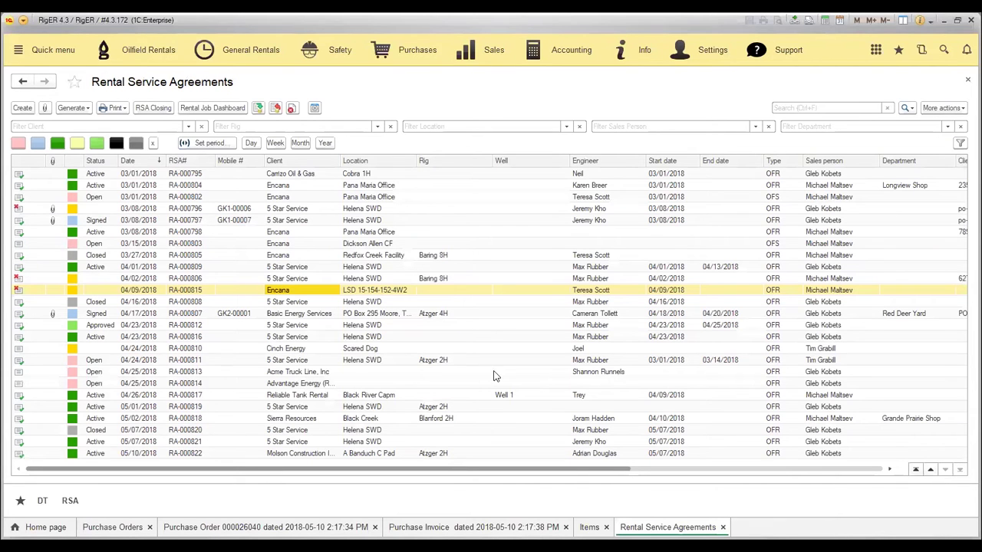
Open the 04/09/2018 Encana rental service agreement marked for deletion
{"action": "left_click", "coordinate": [379, 294]}
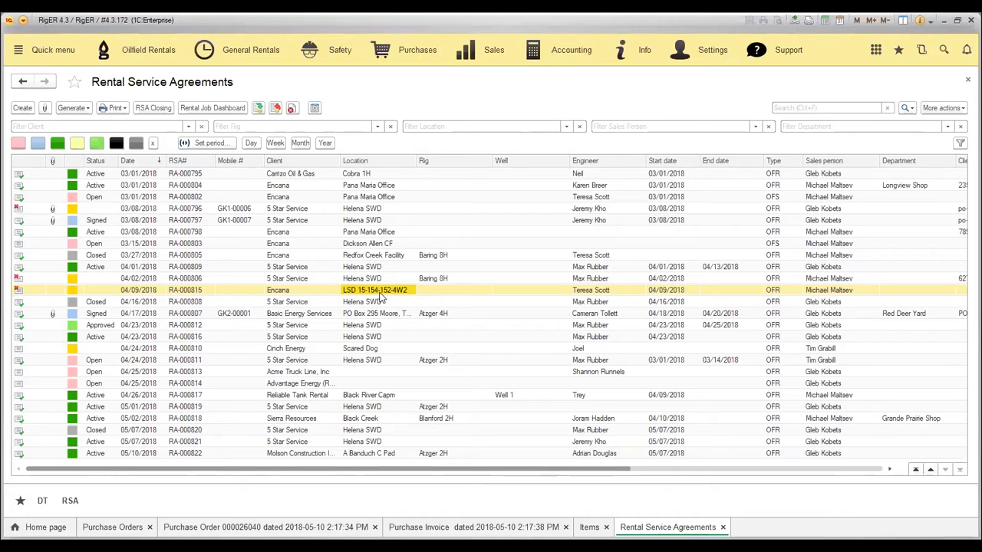
{"action": "double_click", "coordinate": [386, 293]}
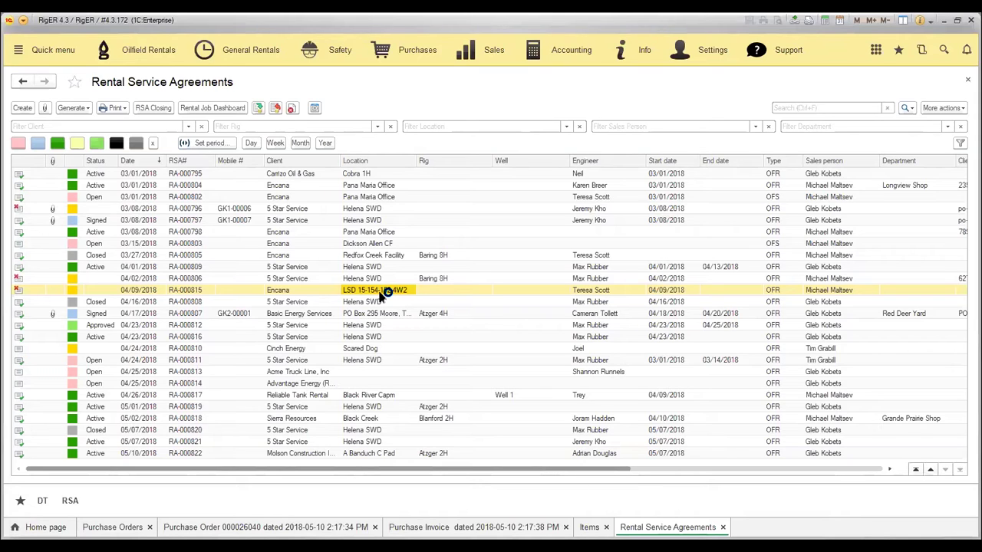